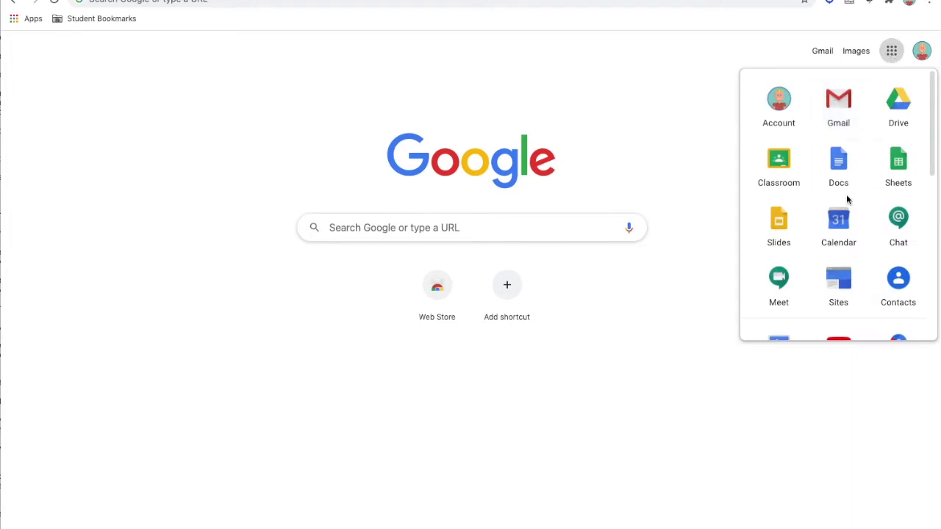
Open Google Classroom and go to the class's list of your assignments
click(778, 168)
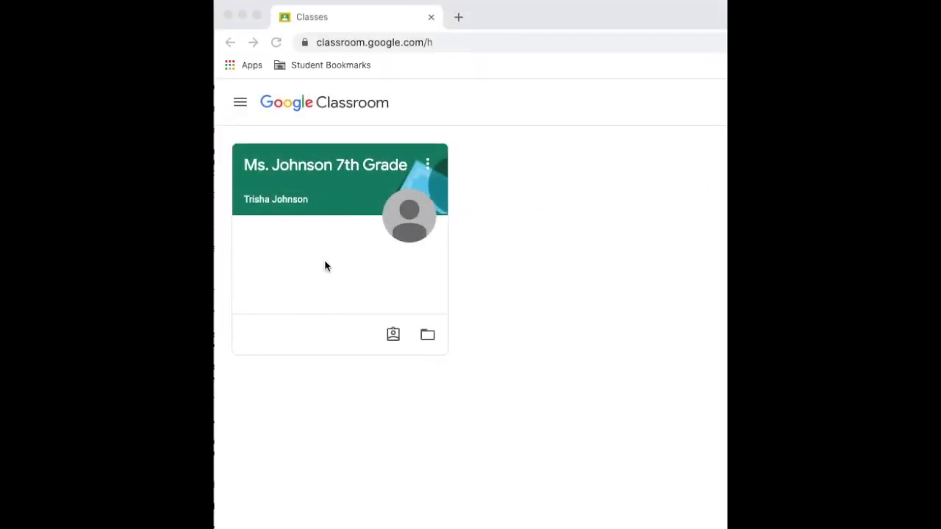
click(394, 337)
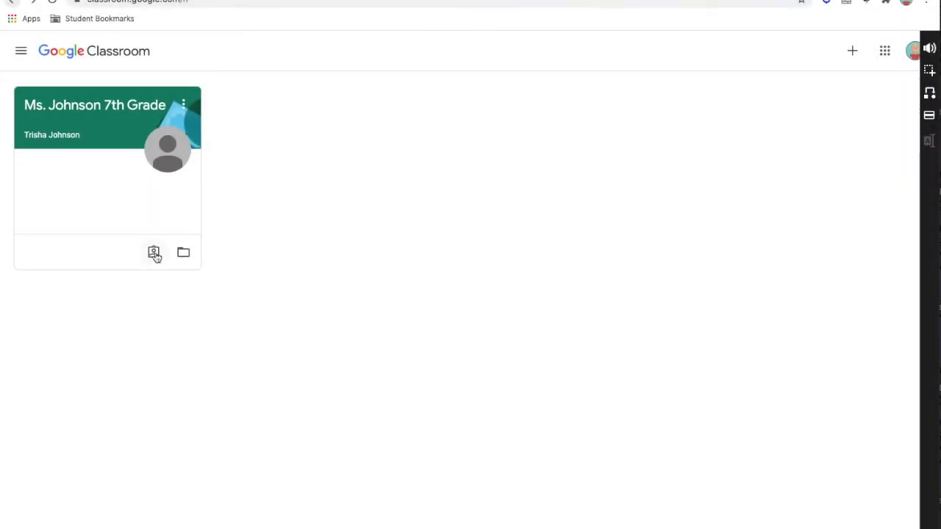
click(154, 253)
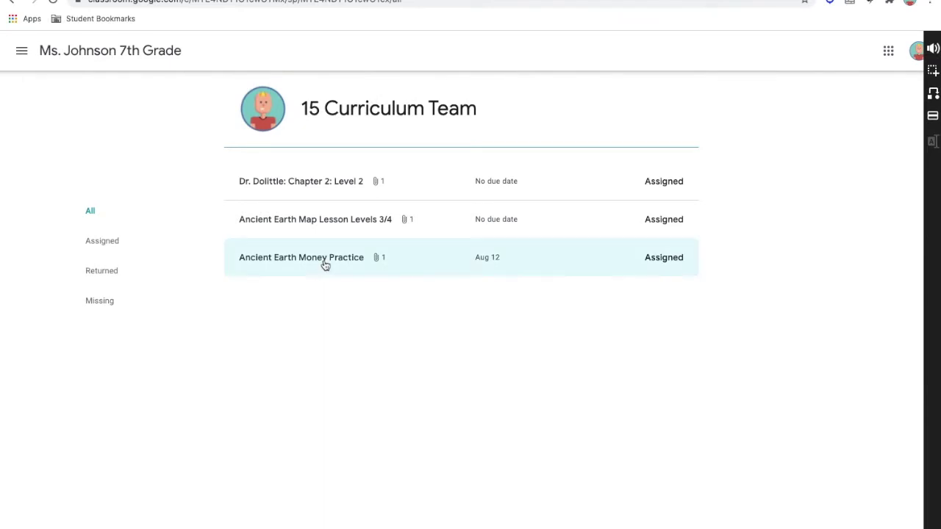
Preview the Ancient Earth Money Practice worksheet PDF, then open the assignment's details page
click(325, 264)
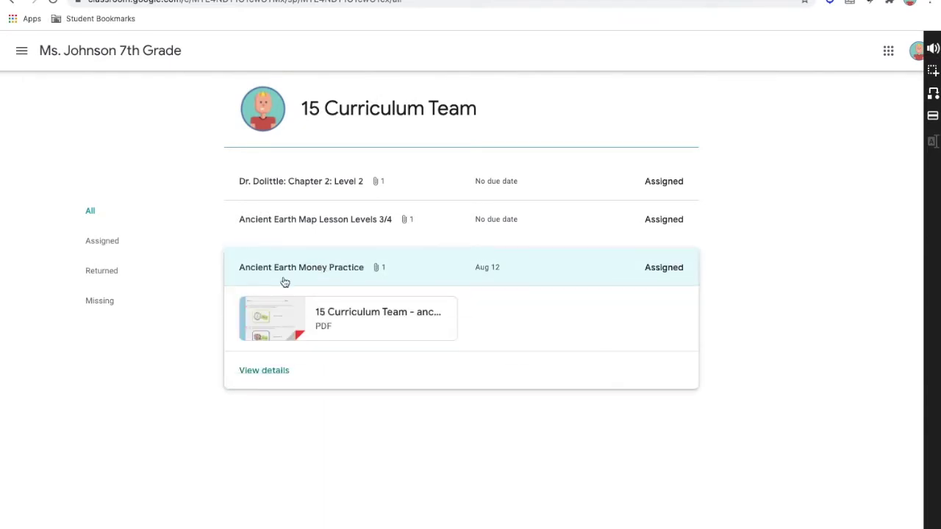
click(336, 315)
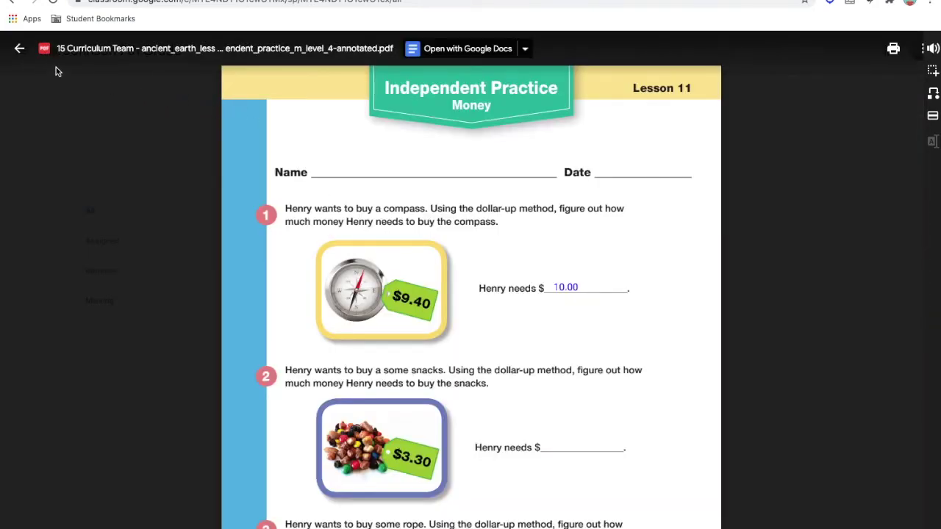
click(20, 50)
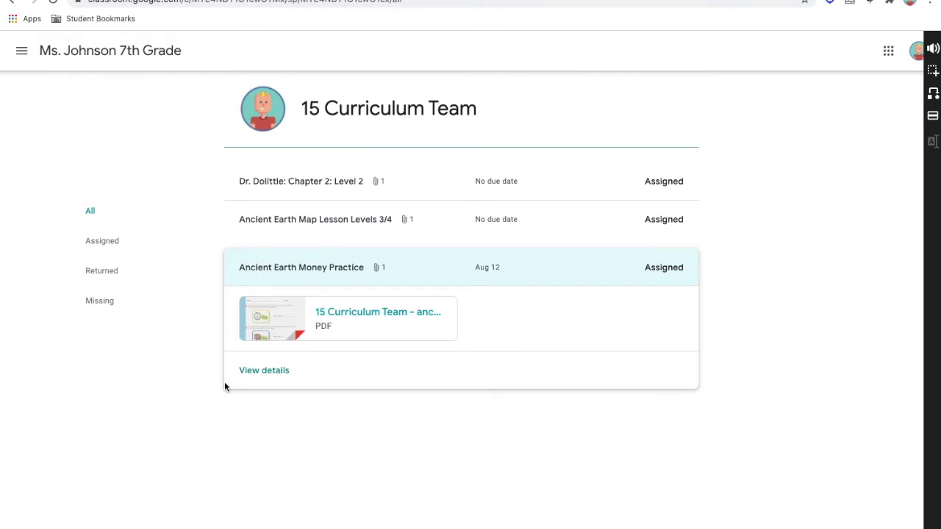
click(259, 378)
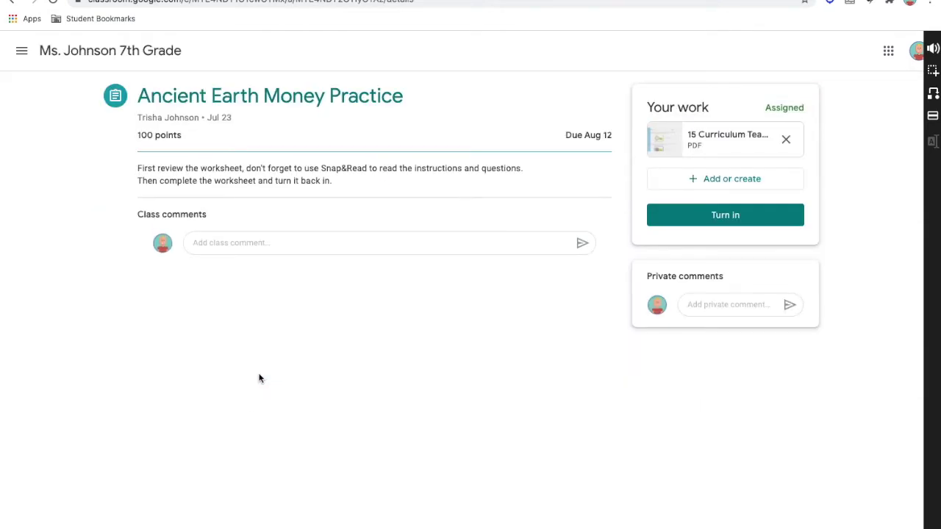
Have Snap&Read read the assignment instructions aloud, then preview the attached worksheet PDF
click(933, 51)
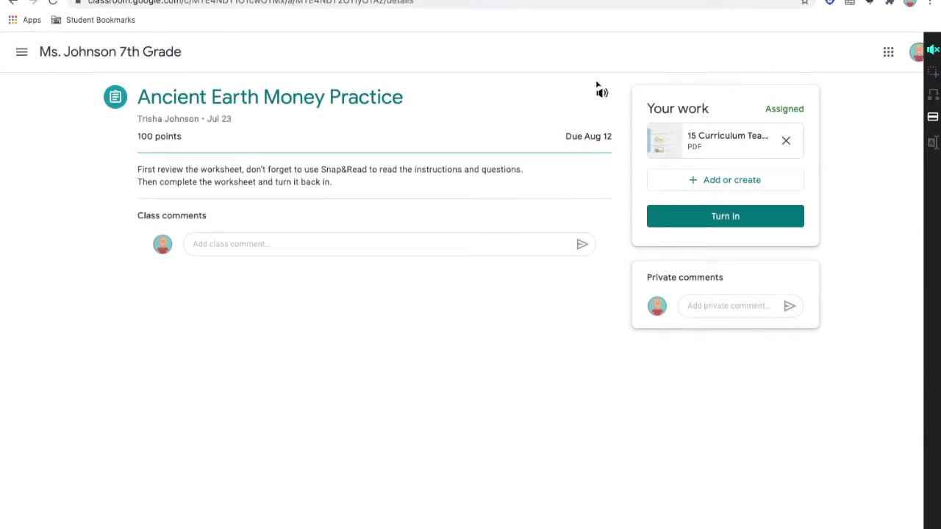
click(143, 175)
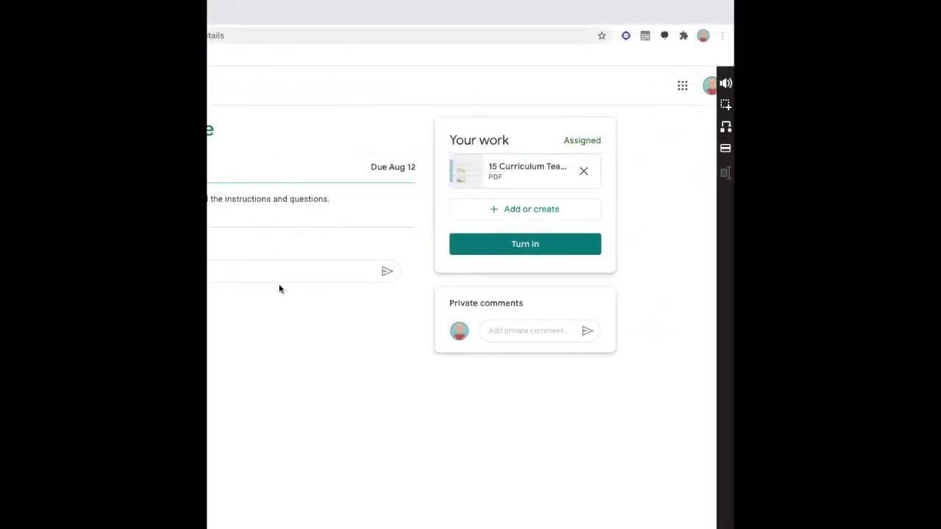
click(522, 170)
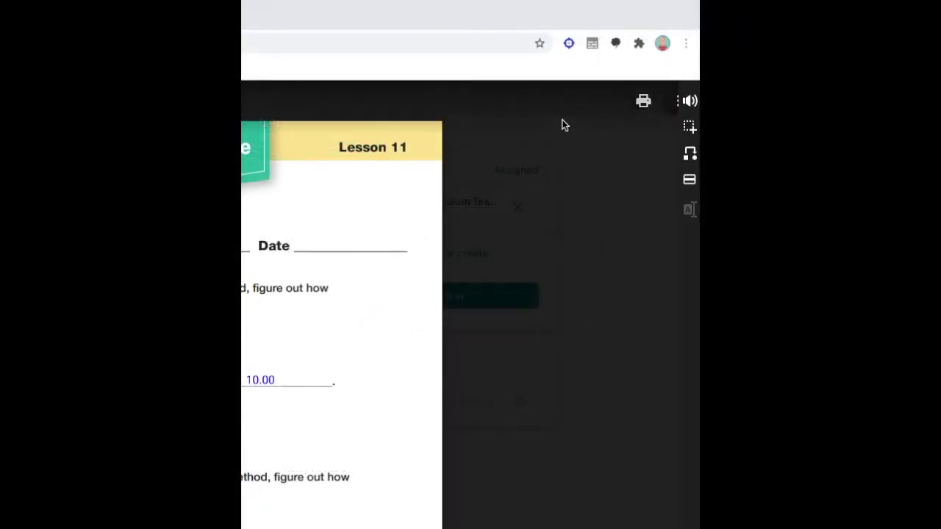
Open the worksheet PDF in Snap&Read from the extension menu
click(568, 43)
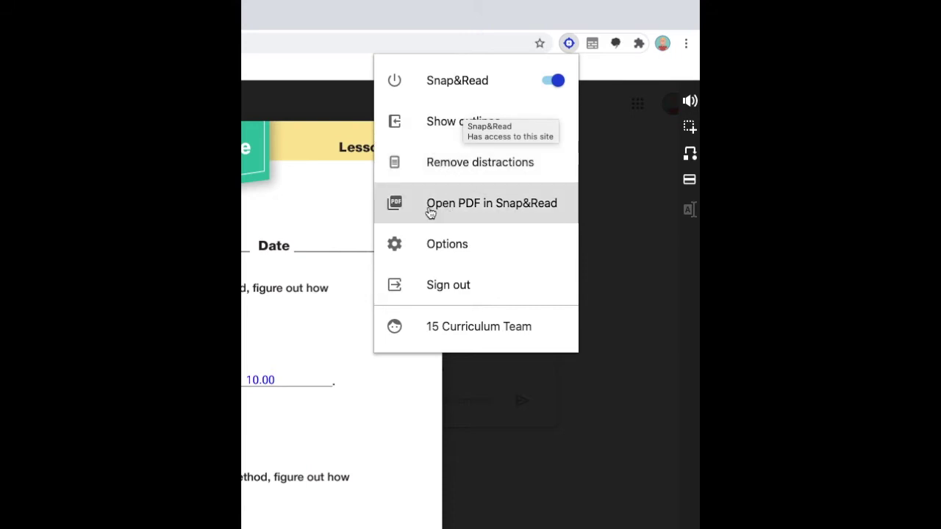
click(430, 212)
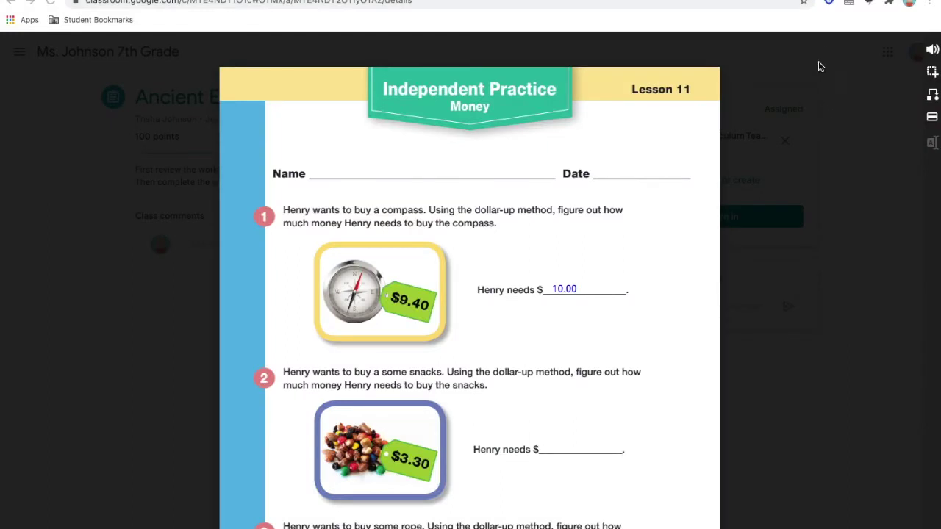
click(828, 4)
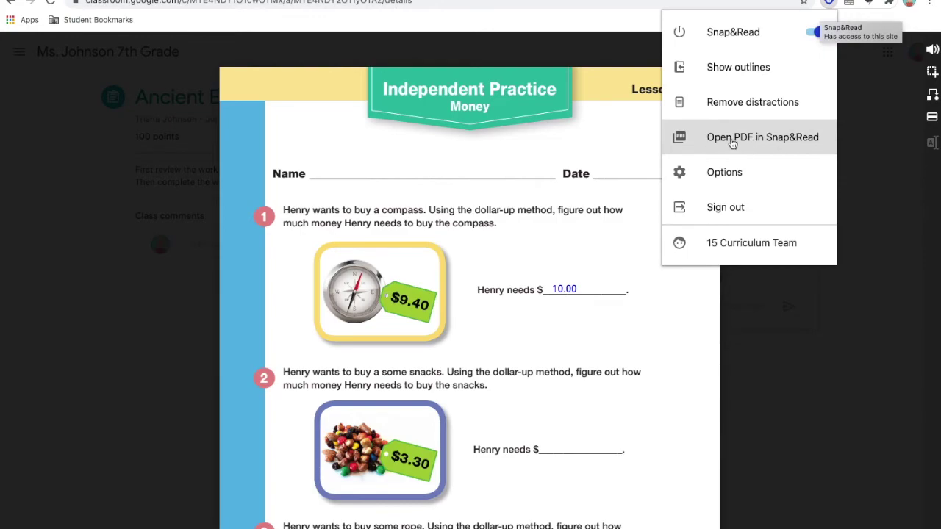
click(734, 141)
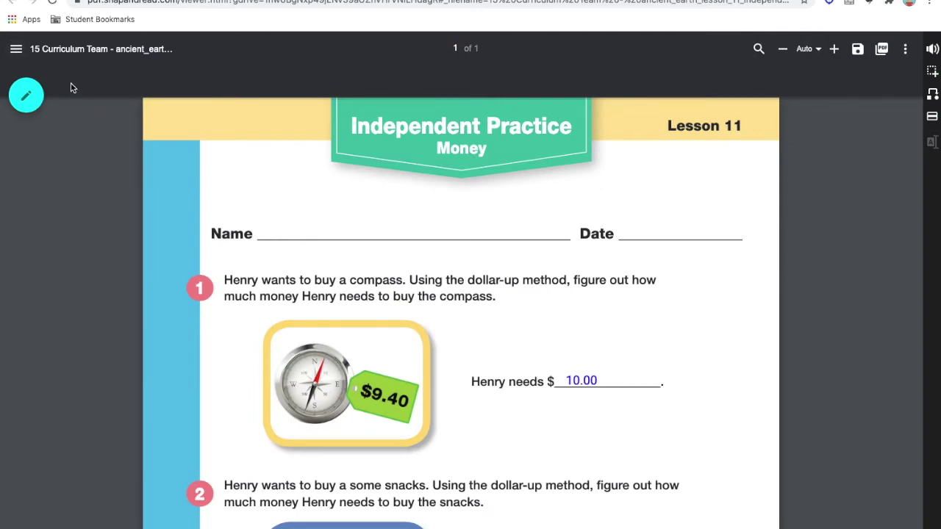
Show Snap&Read's annotation tools and start a text box with the Text tool
click(26, 95)
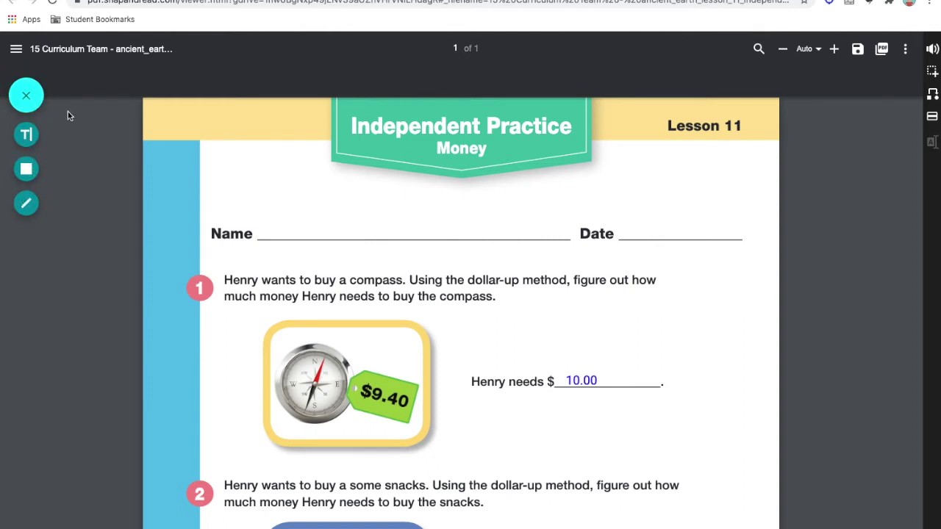
click(28, 98)
click(28, 98)
click(27, 96)
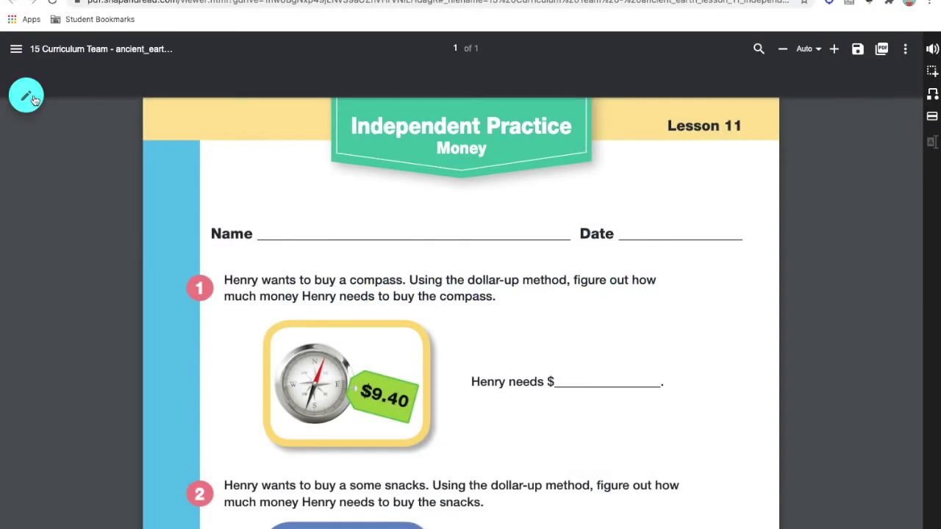
click(33, 100)
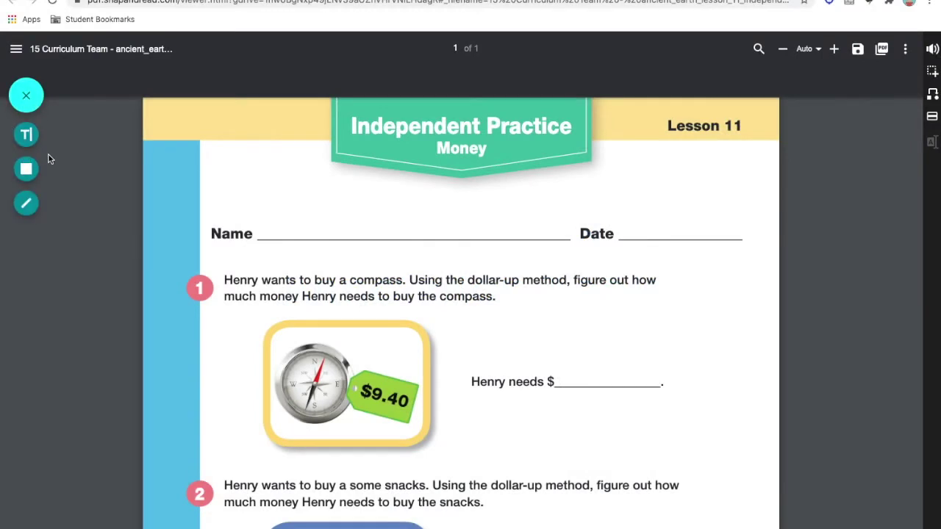
click(26, 134)
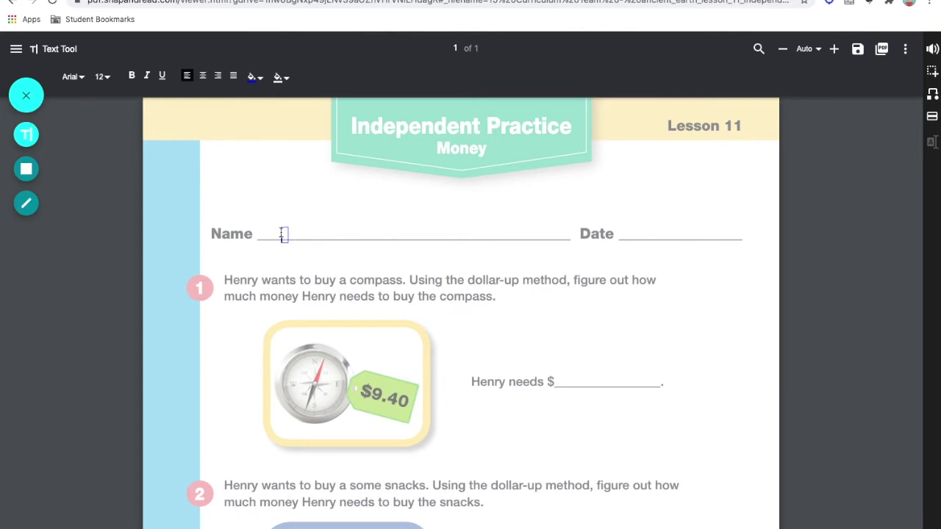
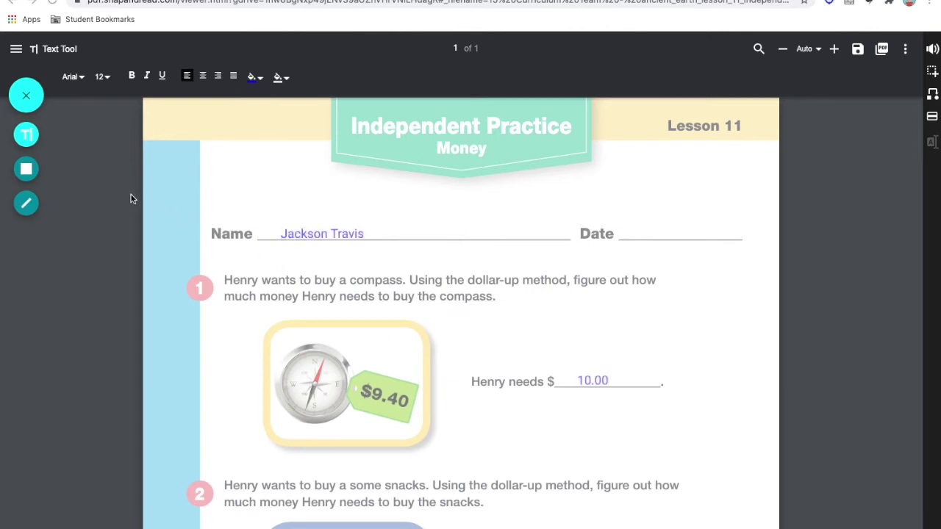
Type the student's name, then highlight question 1's dollar-up method phrase in green
click(28, 172)
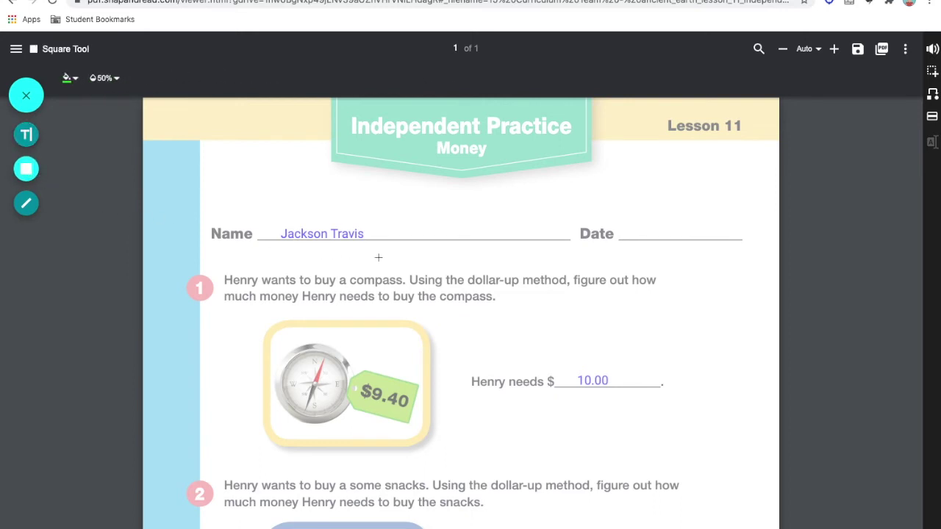
drag(407, 271, 659, 291)
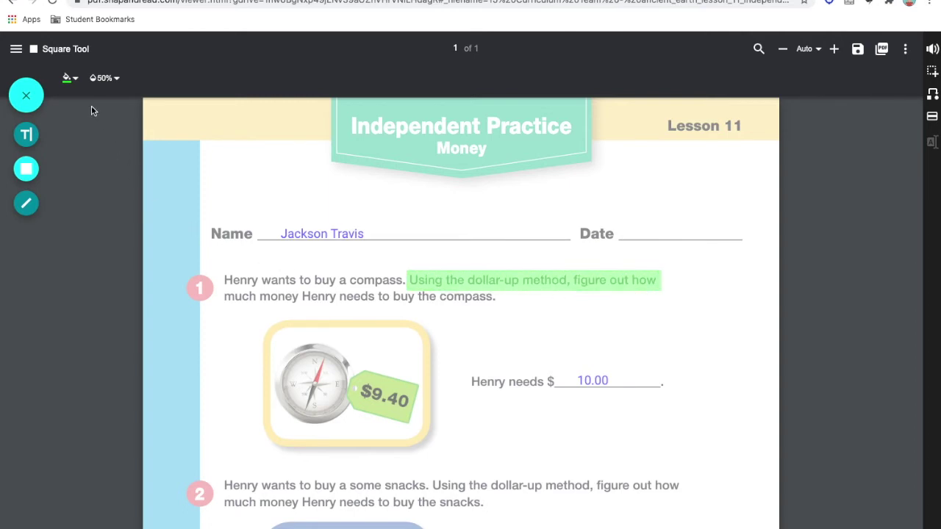
Highlight question 2's dollar-up method phrase in magenta
click(74, 80)
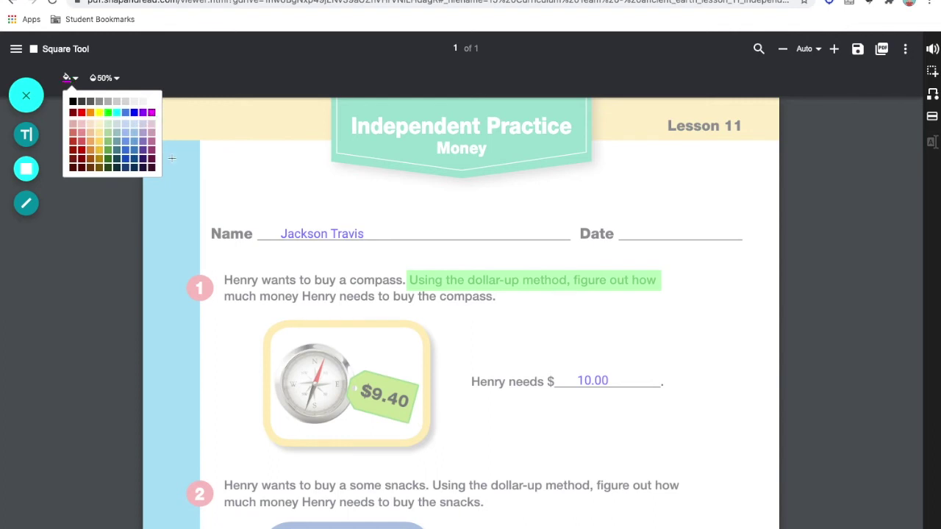
drag(433, 479, 558, 494)
drag(558, 494, 593, 494)
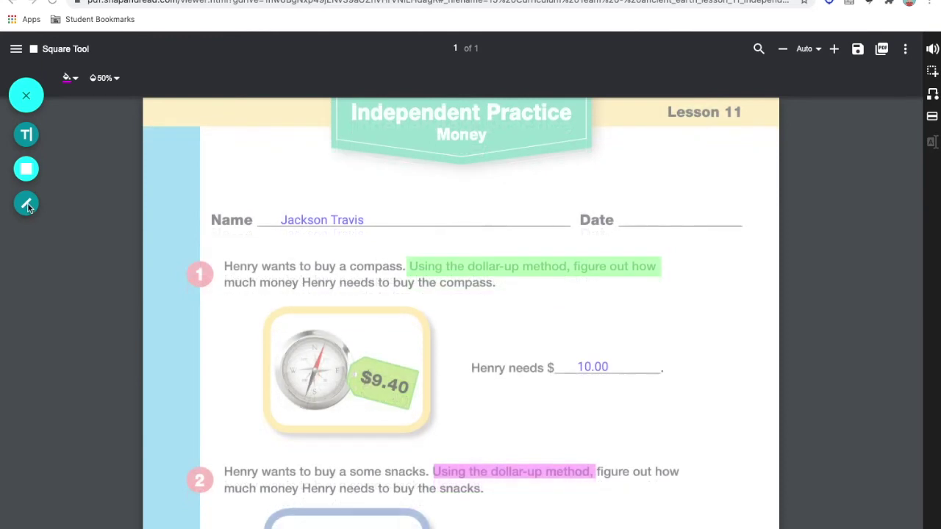
Draw red width-4 lines under question 2's second line and from question 1 to question 2
click(27, 205)
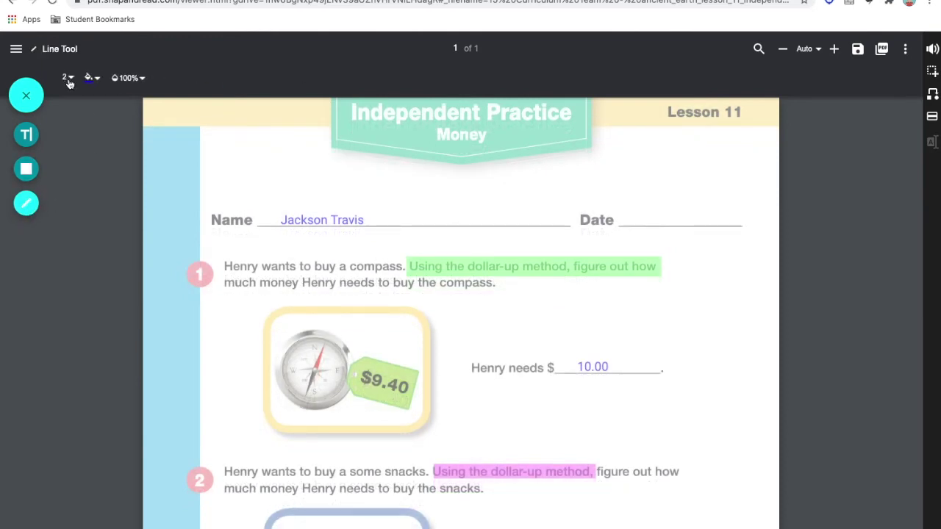
click(73, 81)
click(74, 141)
click(92, 80)
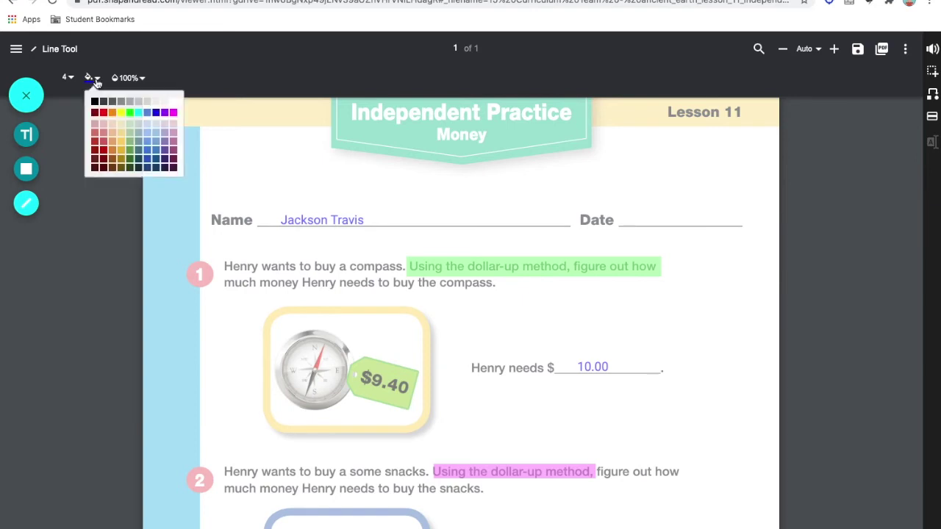
click(103, 113)
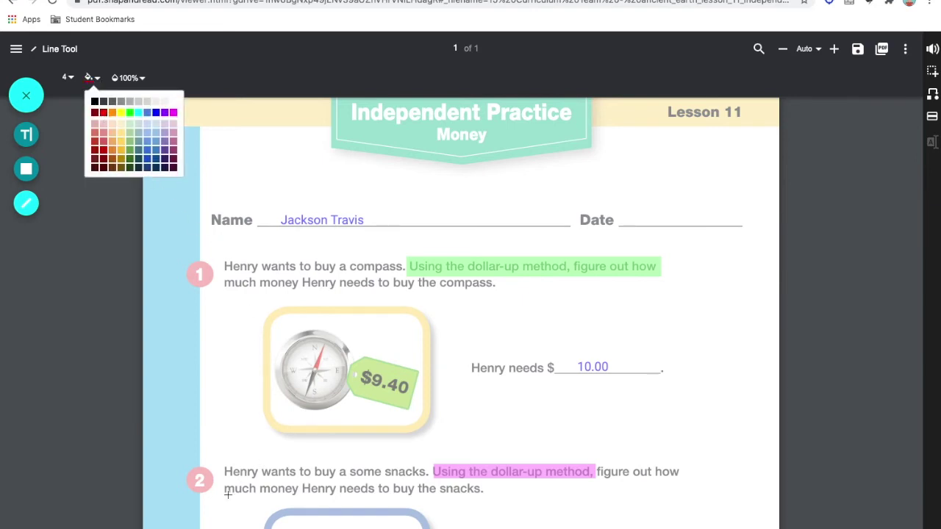
drag(223, 488, 480, 489)
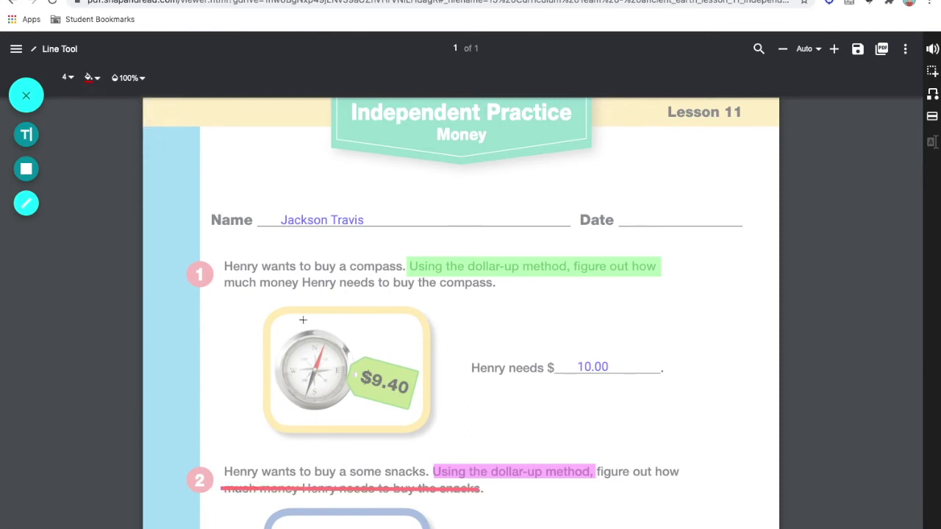
drag(196, 276, 204, 476)
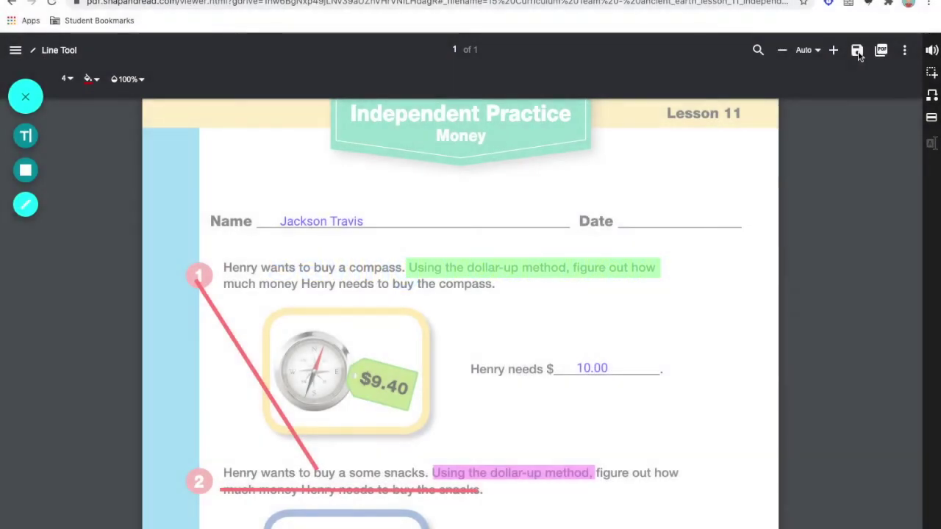
Choose Google Drive as the save destination in Snap&Read's Save to... dropdown
click(857, 52)
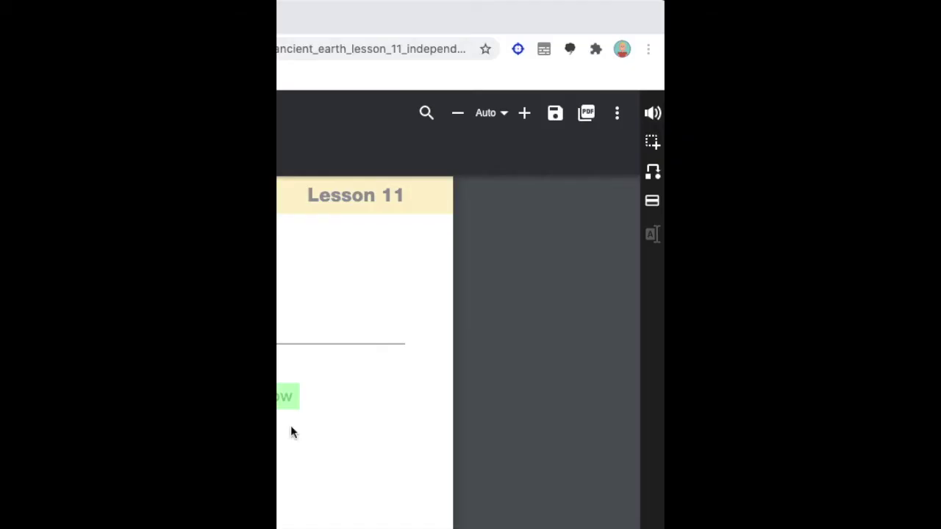
click(556, 116)
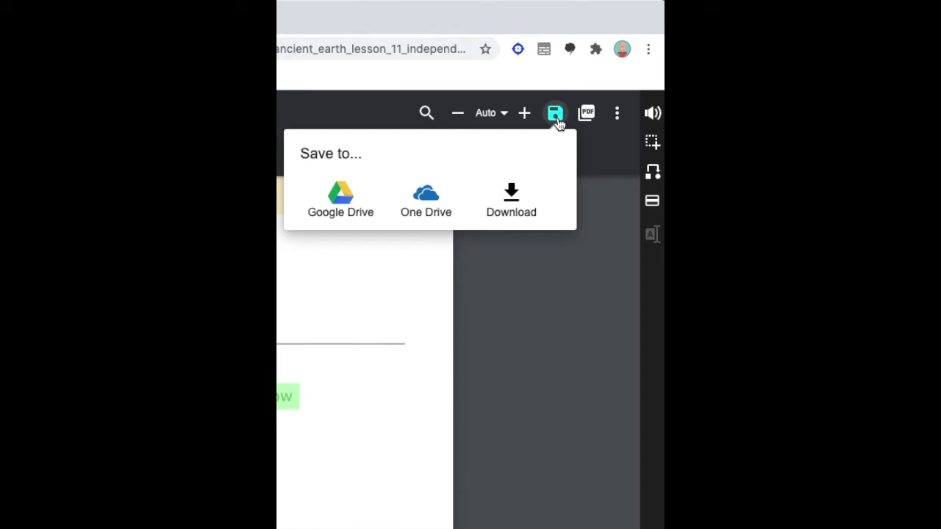
click(556, 118)
click(556, 116)
click(340, 193)
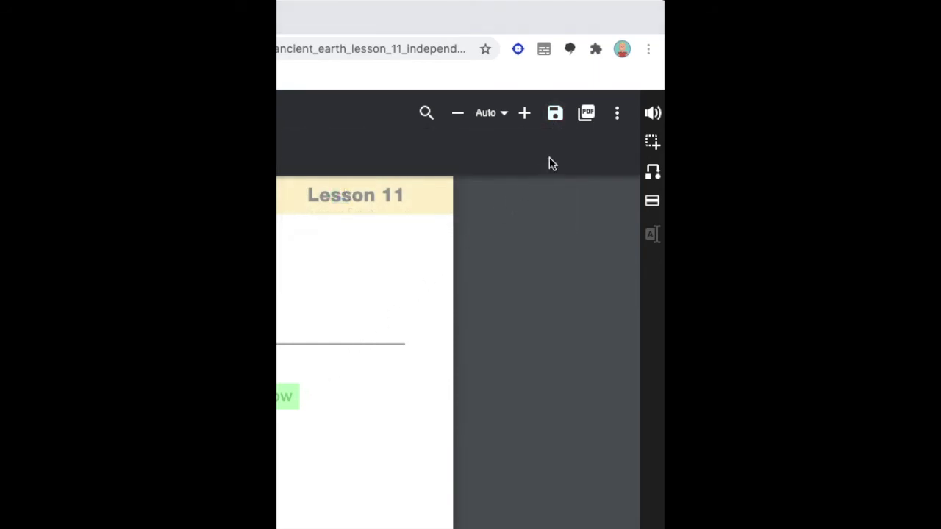
click(555, 115)
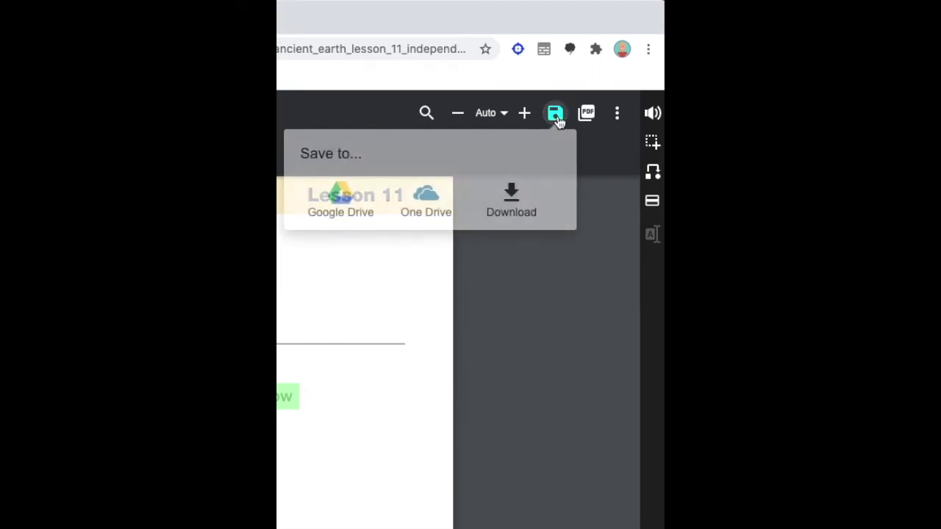
click(555, 116)
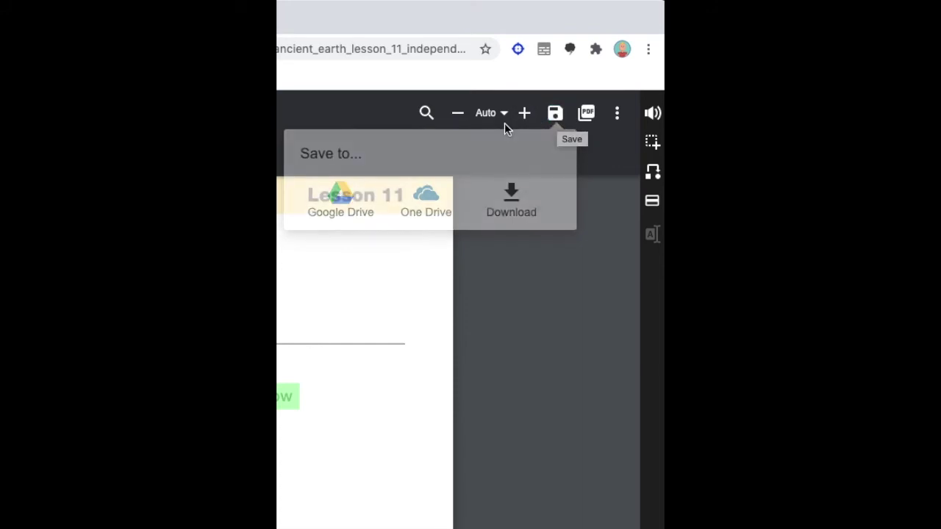
click(555, 116)
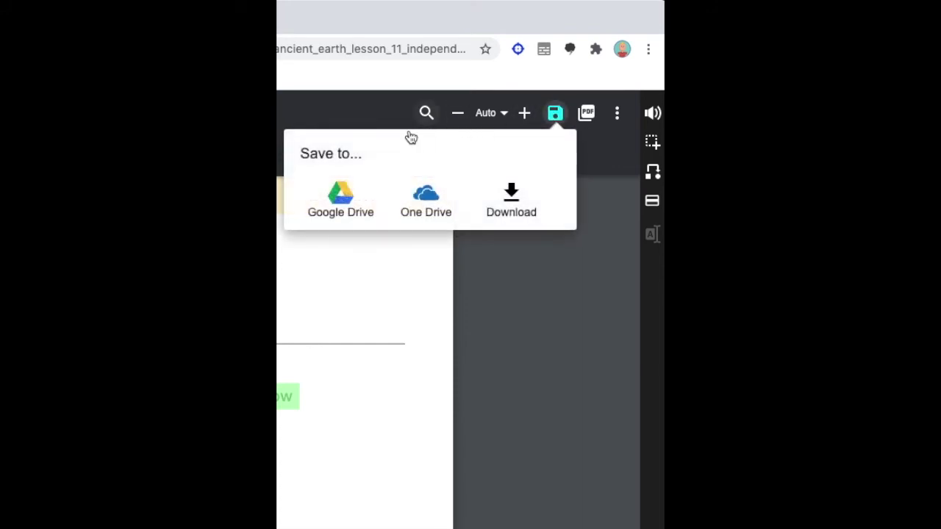
click(339, 195)
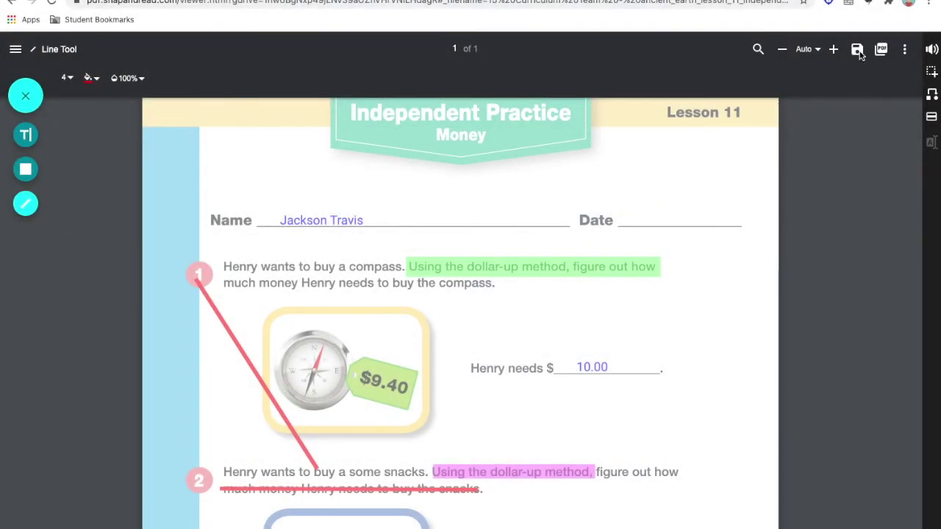
Save the annotated worksheet to Google Drive from the Save to... popup
click(859, 53)
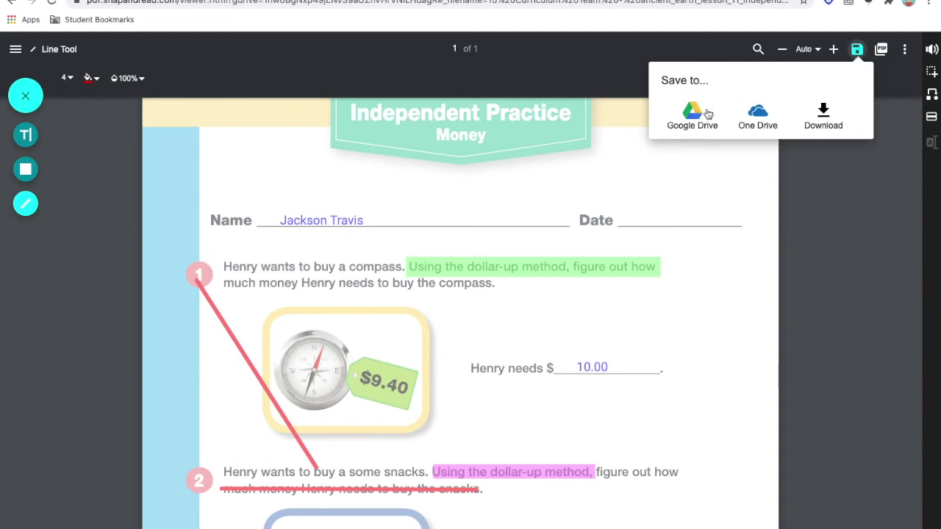
click(689, 118)
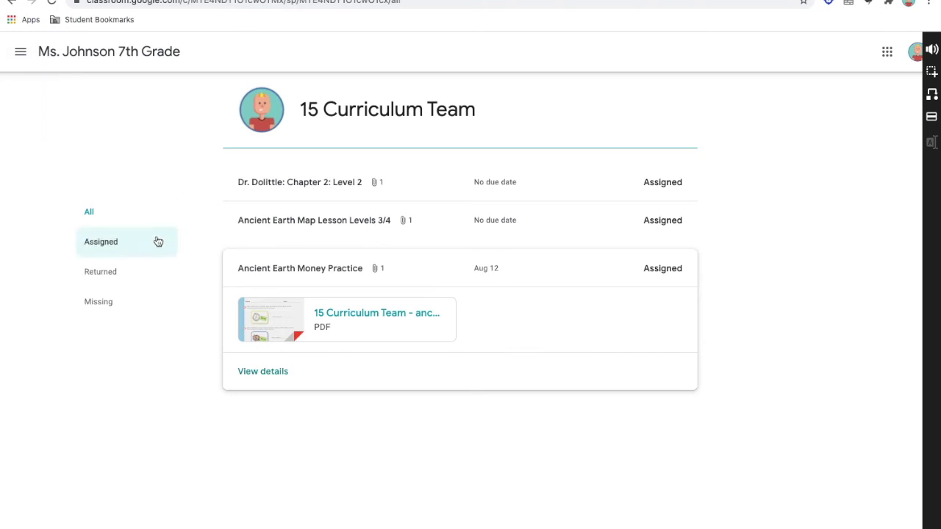
Open Ancient Earth Money Practice's details and begin turning in the annotated worksheet
click(269, 372)
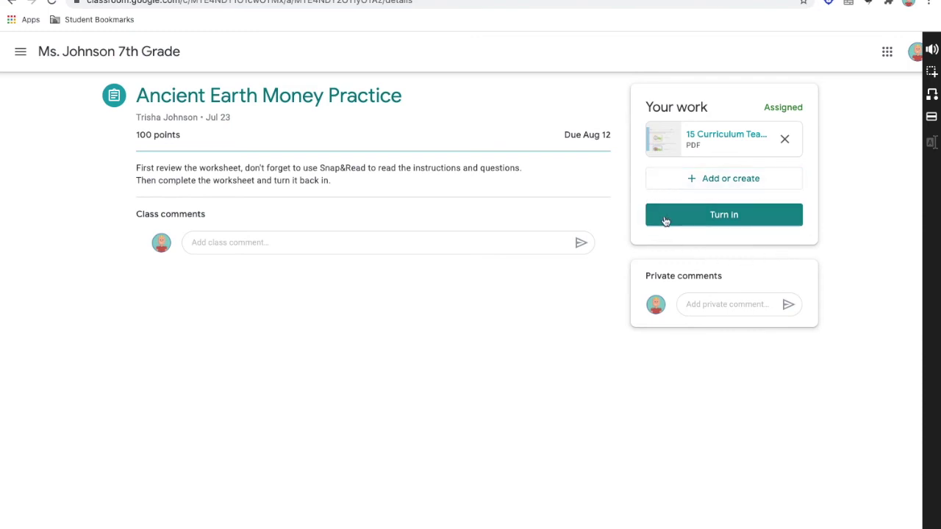
click(725, 216)
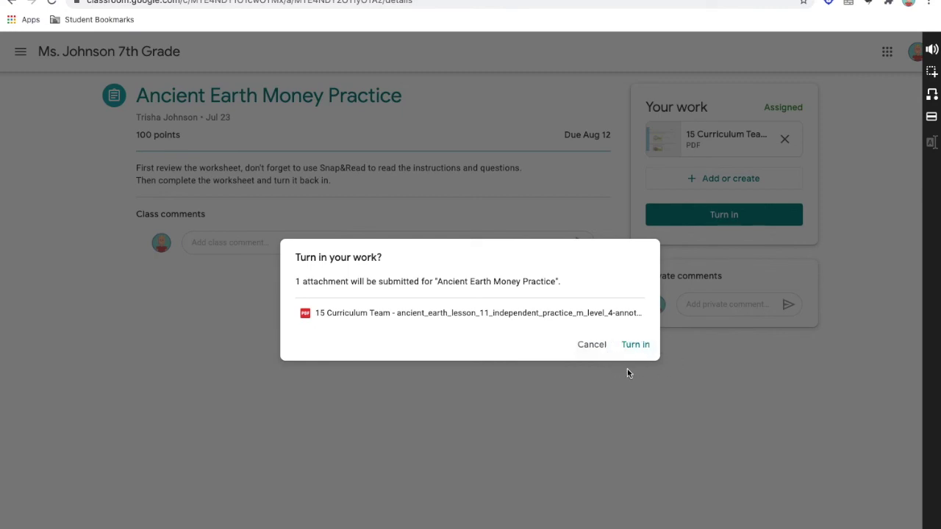
Confirm turning in the money worksheet, then open the Dr. Dolittle: Chapter 2: Level 2 PDF
click(639, 346)
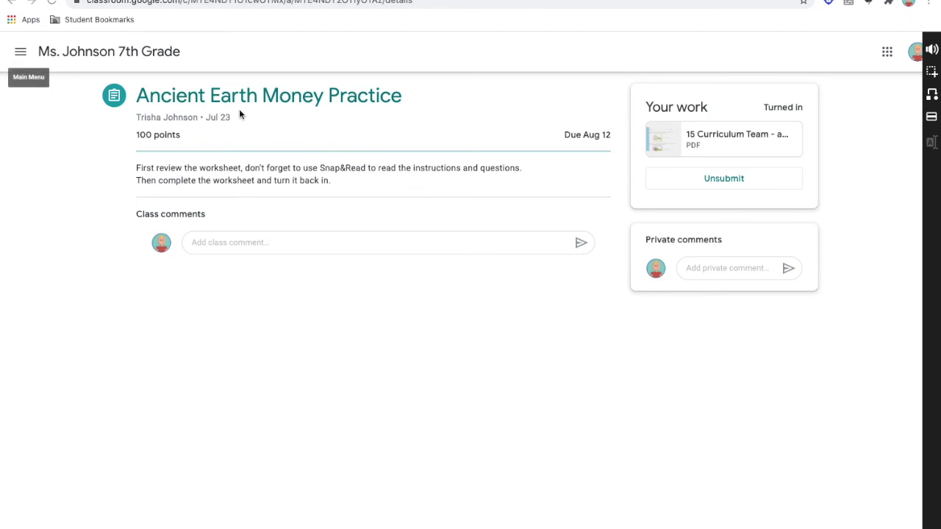
key(alt+Left)
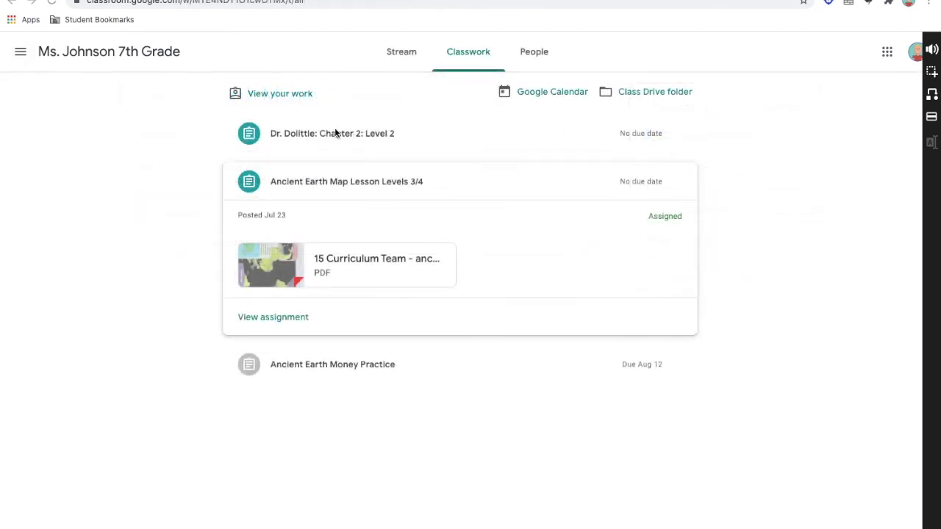
click(335, 135)
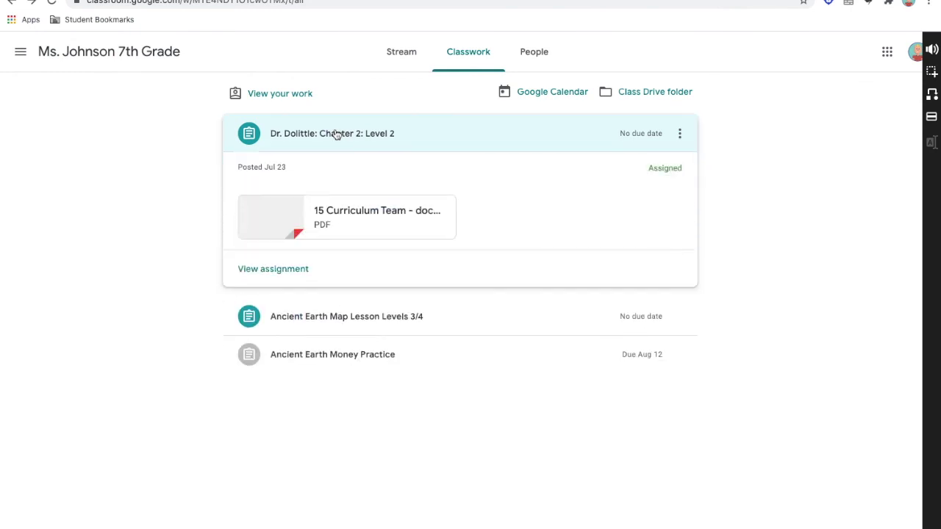
click(259, 272)
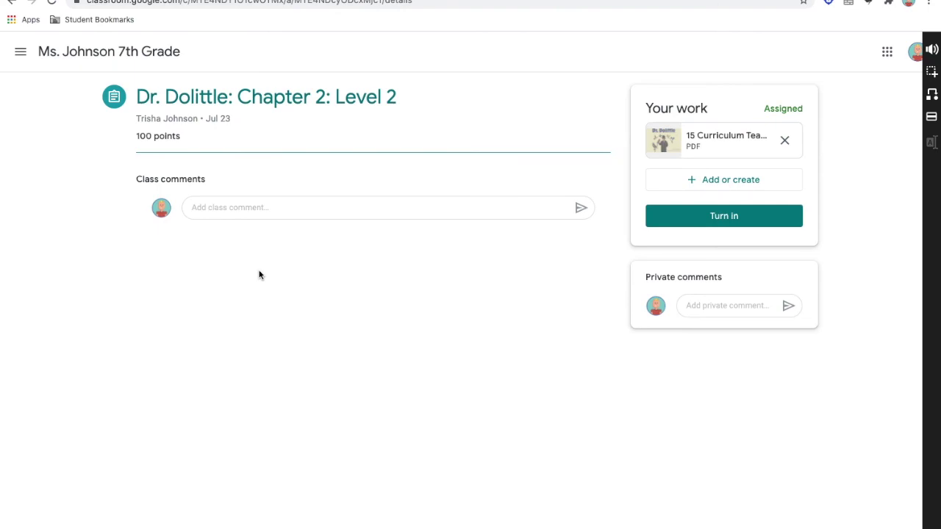
click(713, 137)
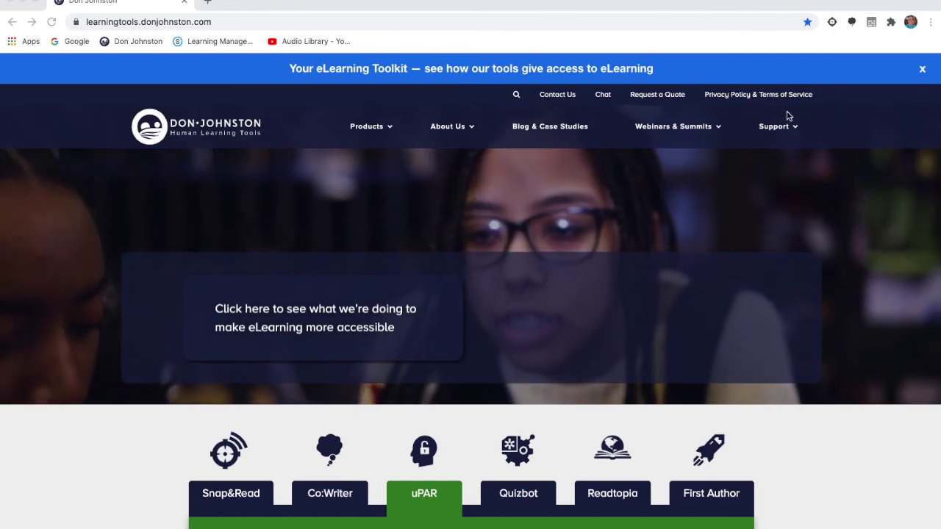
Visit the Learning Academy page from the Support menu and scroll through it
click(773, 127)
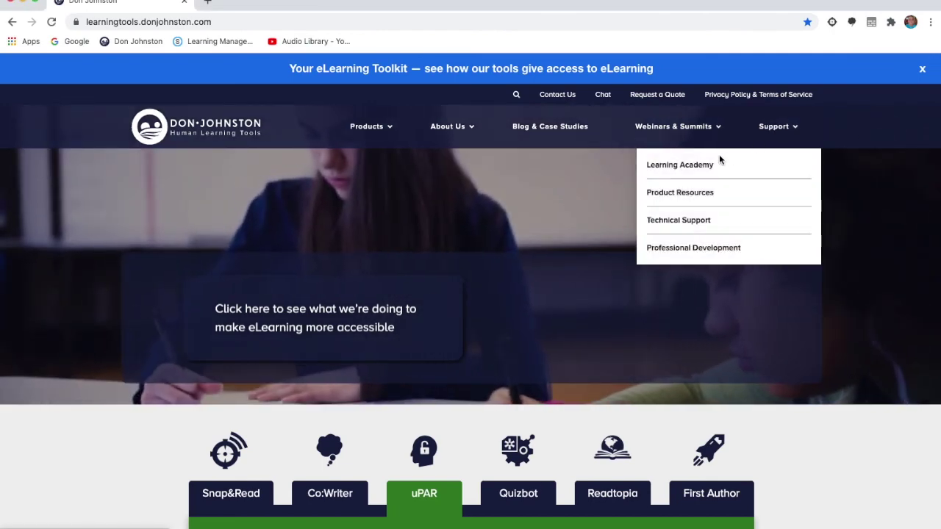
click(696, 168)
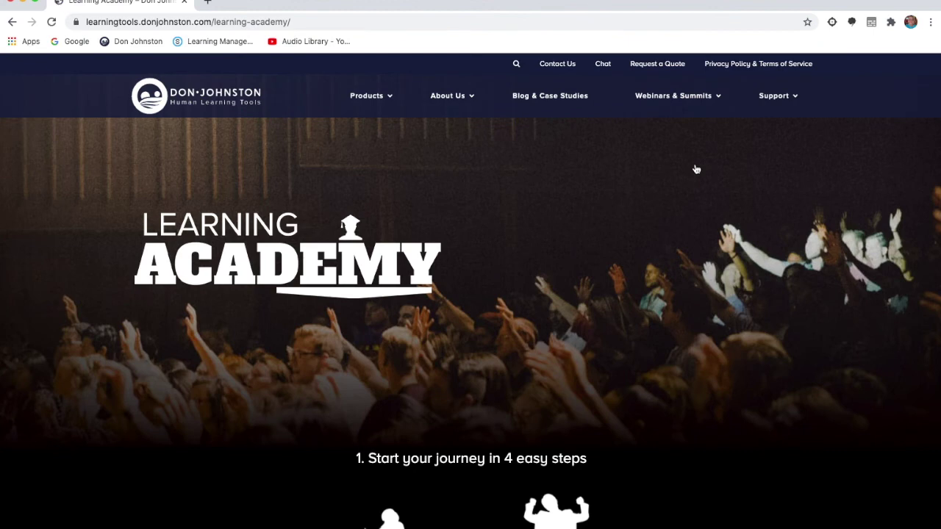
scroll(696, 169, down, 3)
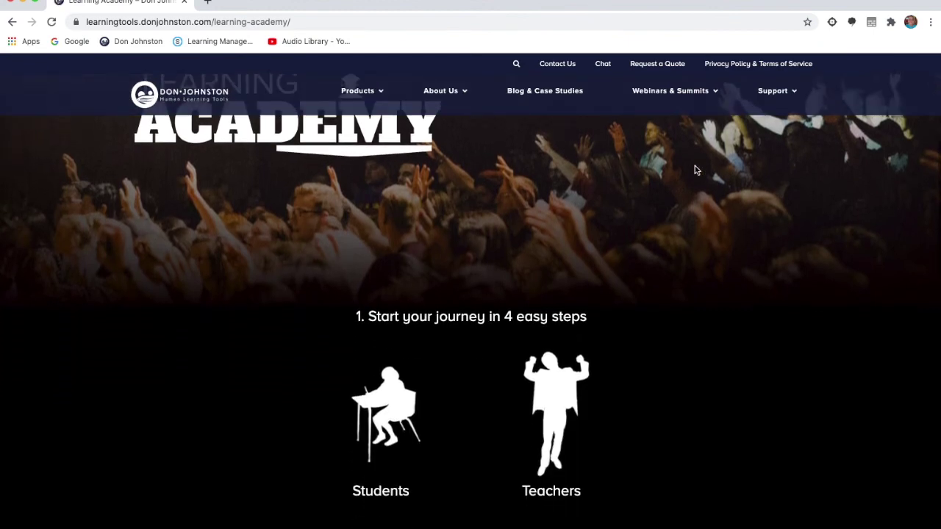
scroll(696, 169, down, 2)
Go to Support > Product Resources and browse the Snap&Read, Co:Writer, uPAR and Quizbot resources
mouse_move(772, 98)
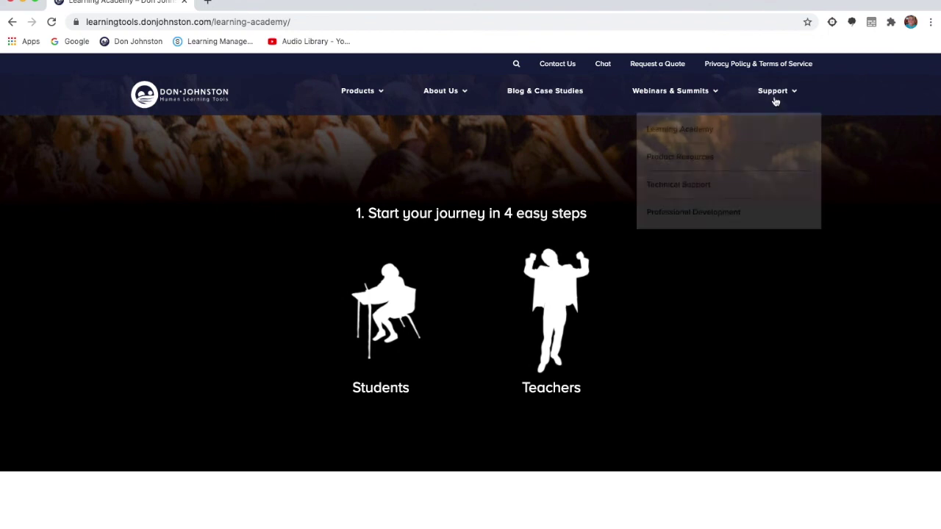
click(702, 159)
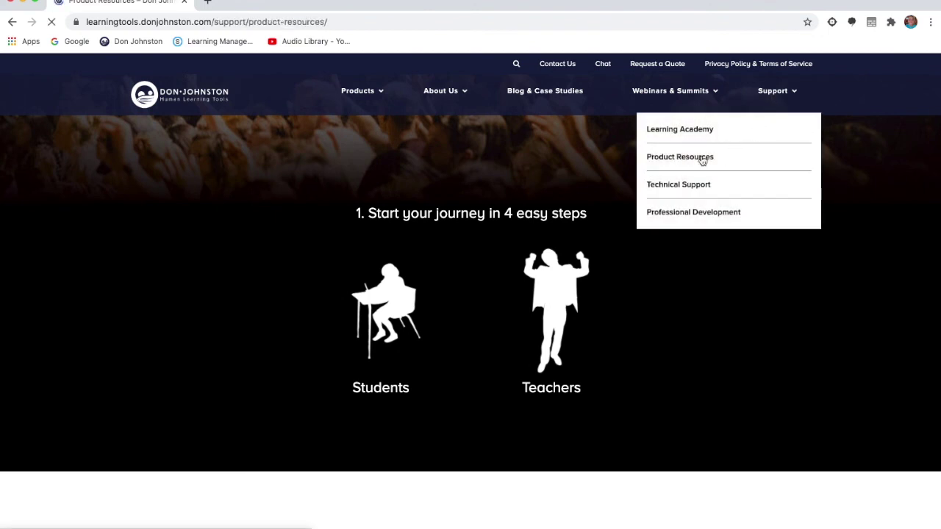
scroll(727, 309, down, 5)
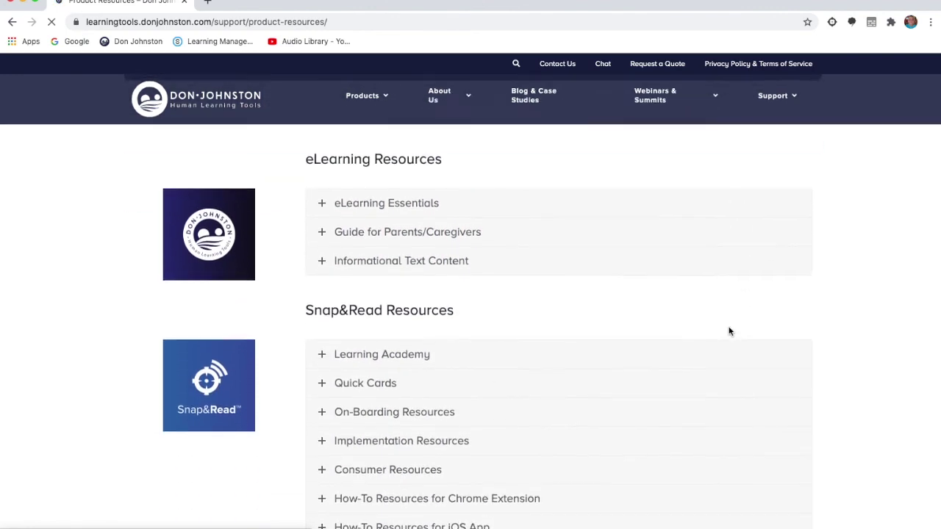
scroll(730, 332, down, 10)
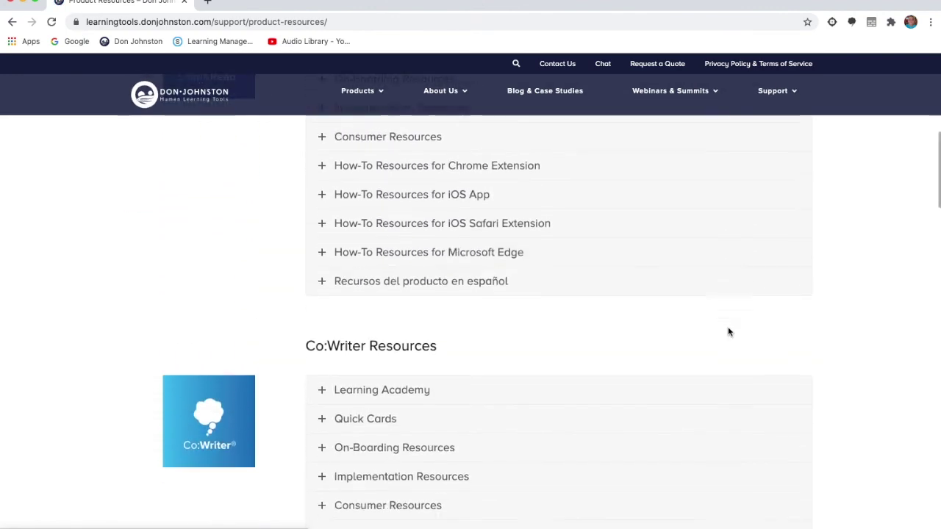
scroll(728, 330, down, 4)
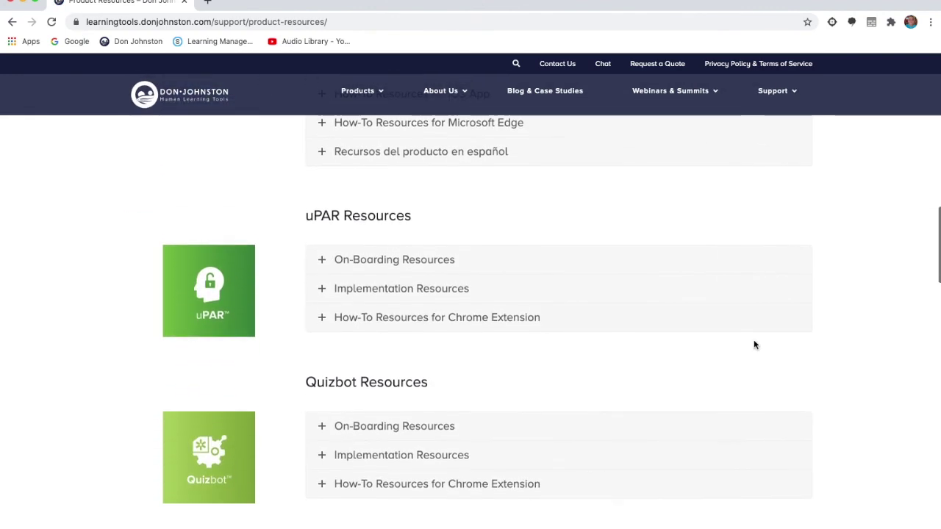